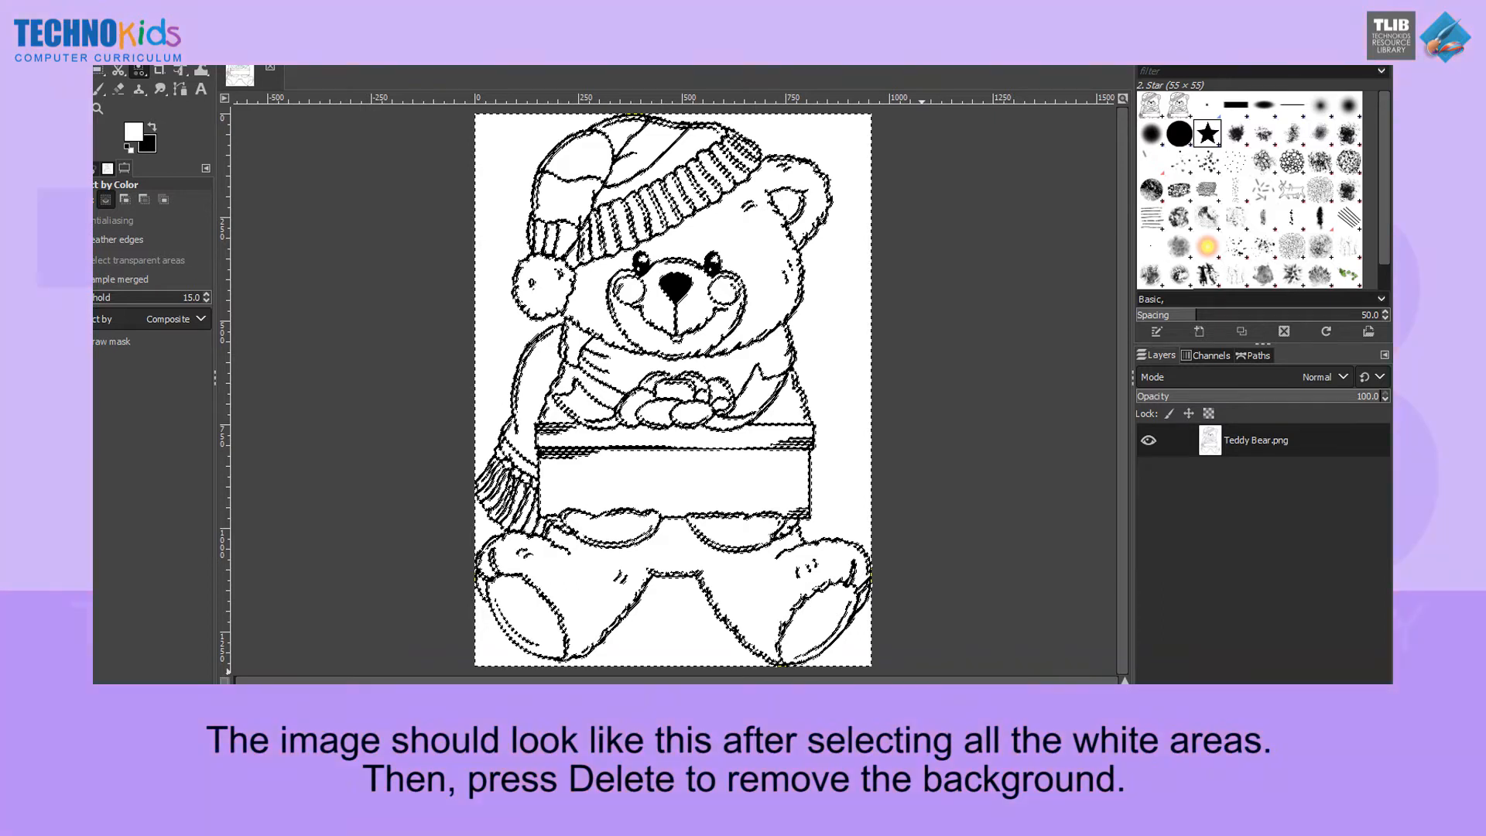
- Remove the selected white areas from the Teddy Bear.png layer and clear the selection
{"action": "key", "text": "Delete"}
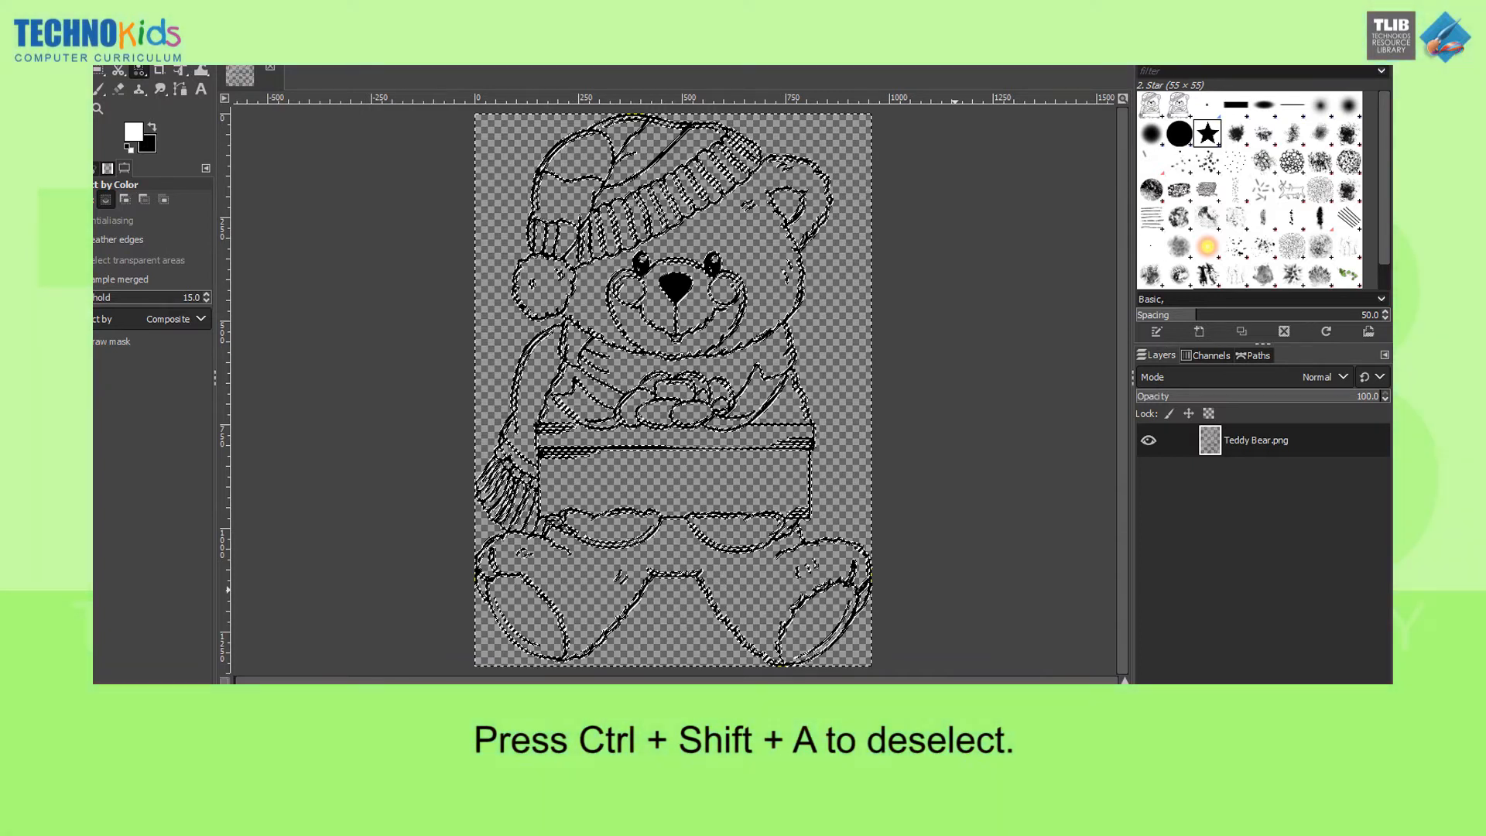
{"action": "key", "text": "ctrl+shift+a"}
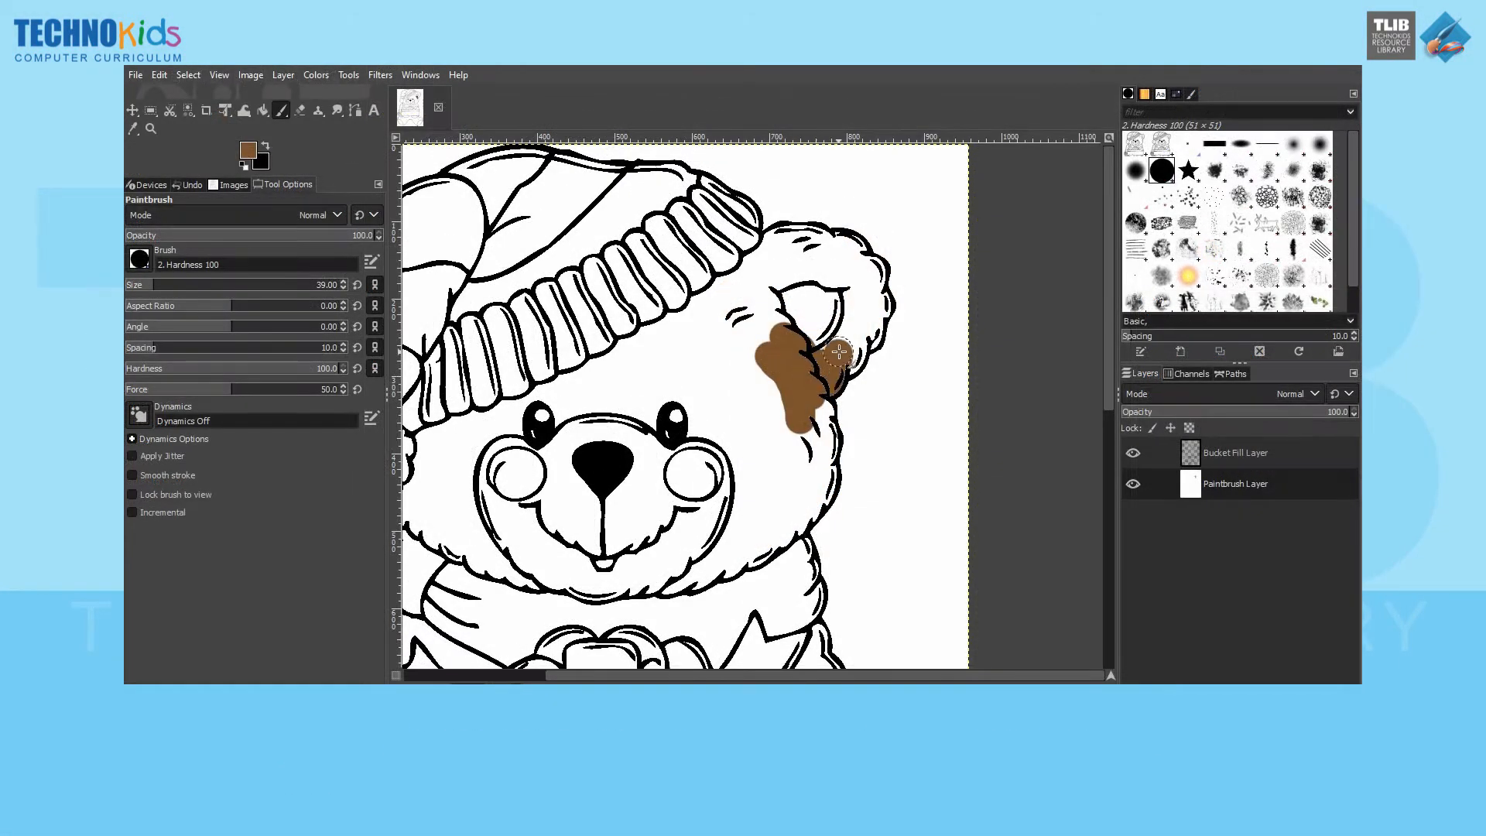
- Brush brown onto the bear's ear on the Paintbrush Layer and bucket-fill the head with brown on the Bucket Fill Layer
{"action": "mouse_move", "coordinate": [839, 351]}
{"action": "left_mouse_down"}
{"action": "mouse_move", "coordinate": [820, 435]}
{"action": "mouse_move", "coordinate": [761, 309]}
{"action": "mouse_move", "coordinate": [793, 498]}
{"action": "mouse_move", "coordinate": [867, 335]}
{"action": "mouse_move", "coordinate": [864, 268]}
{"action": "mouse_move", "coordinate": [848, 298]}
{"action": "left_mouse_up"}
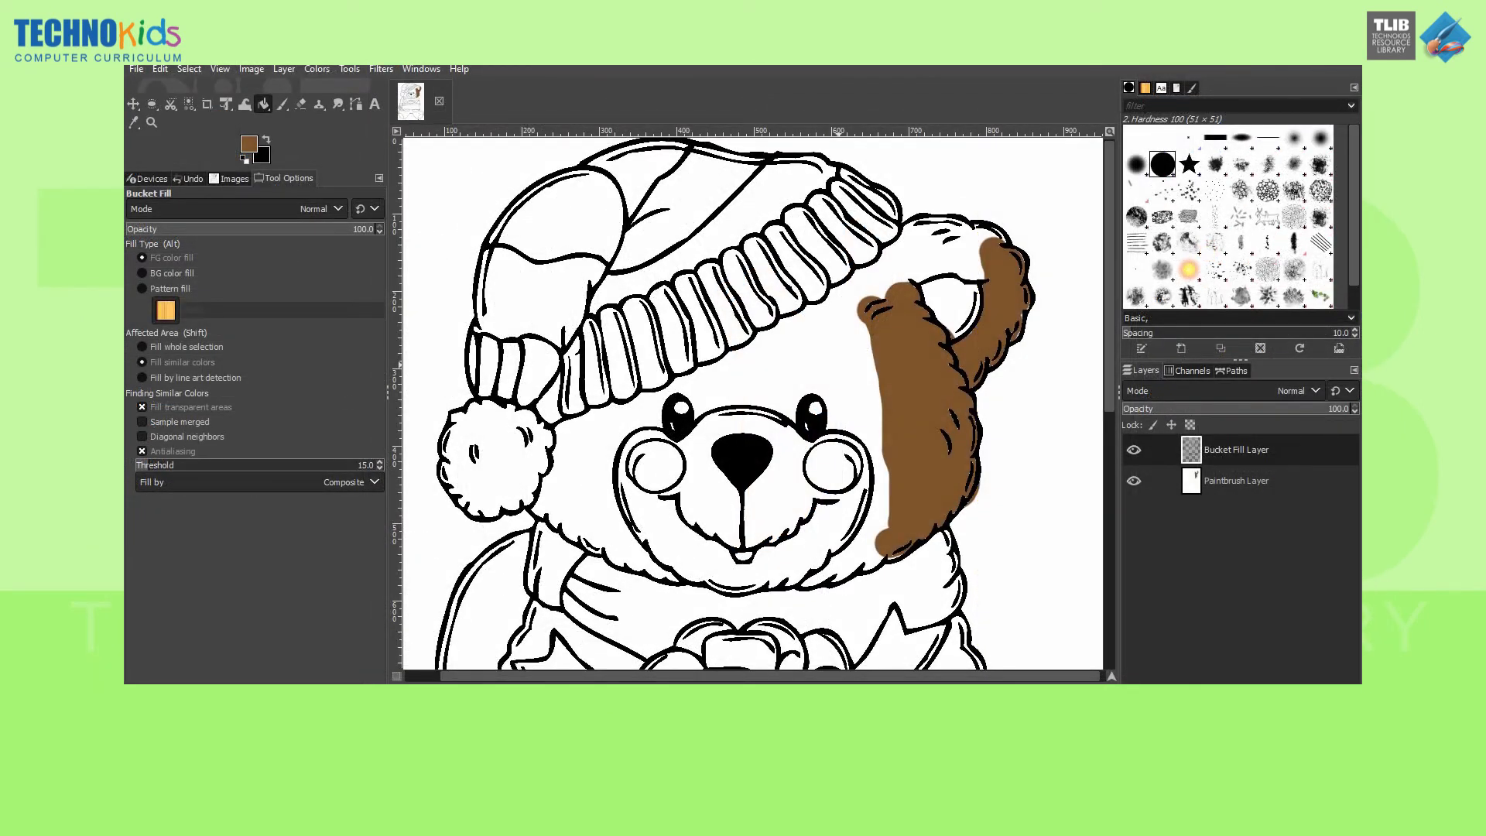
{"action": "left_click", "coordinate": [839, 363]}
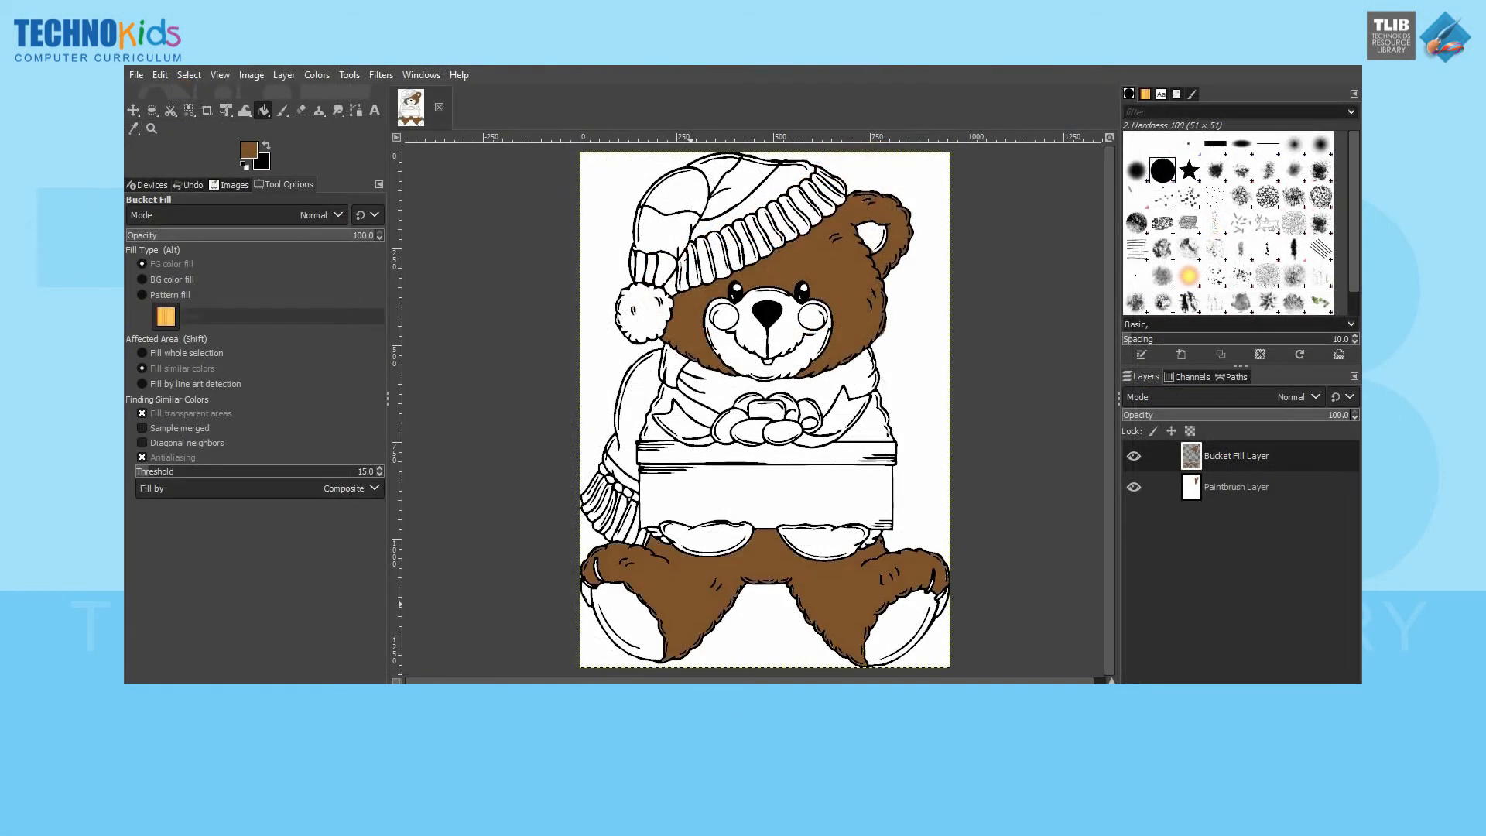
- Fill both of the bear's paws below the box and both arms above it with brown
{"action": "left_click", "coordinate": [822, 542]}
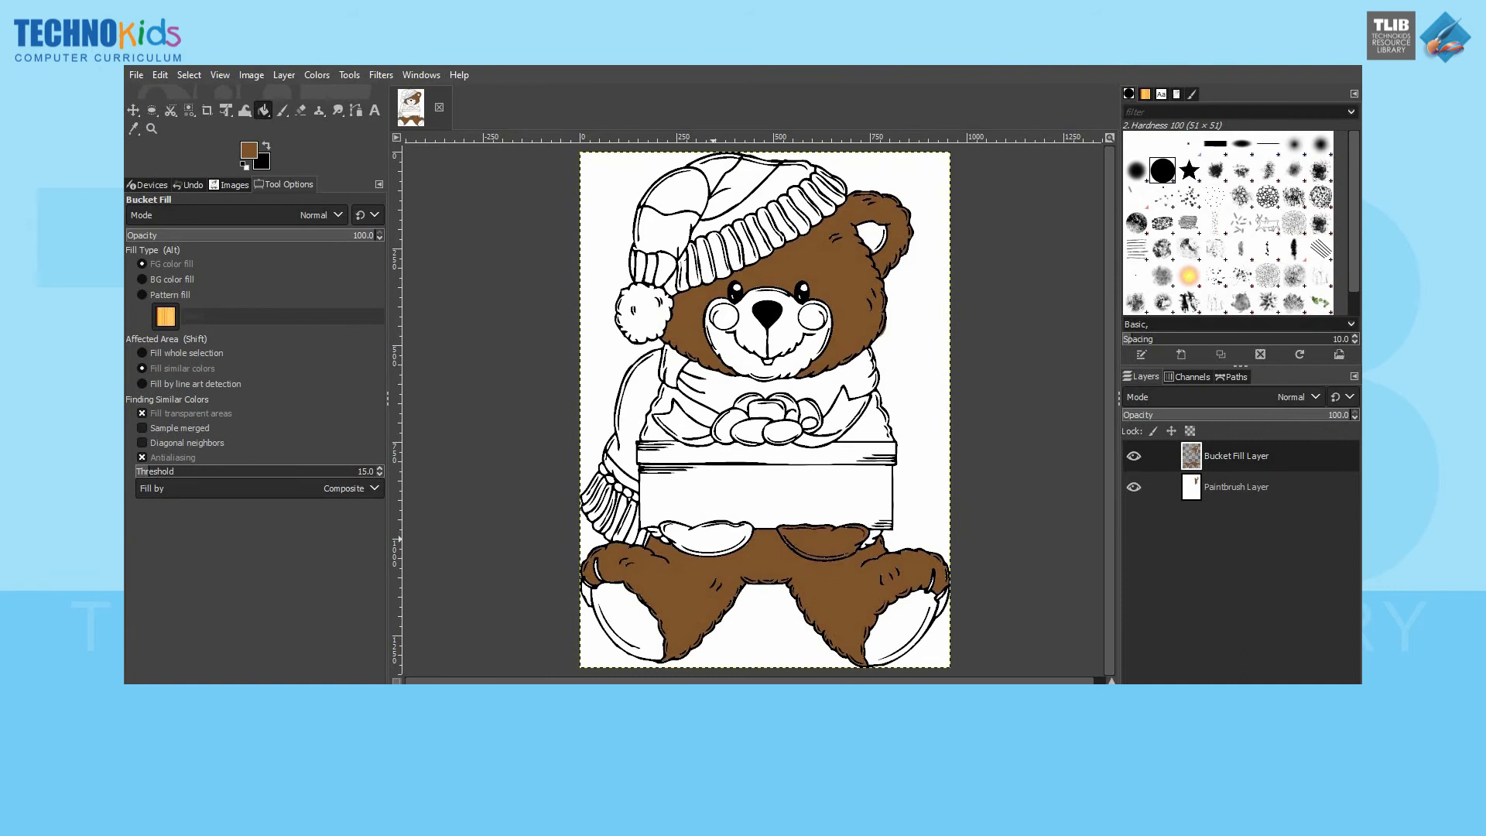
{"action": "left_click", "coordinate": [700, 538]}
{"action": "left_click", "coordinate": [658, 422]}
{"action": "left_click", "coordinate": [864, 418]}
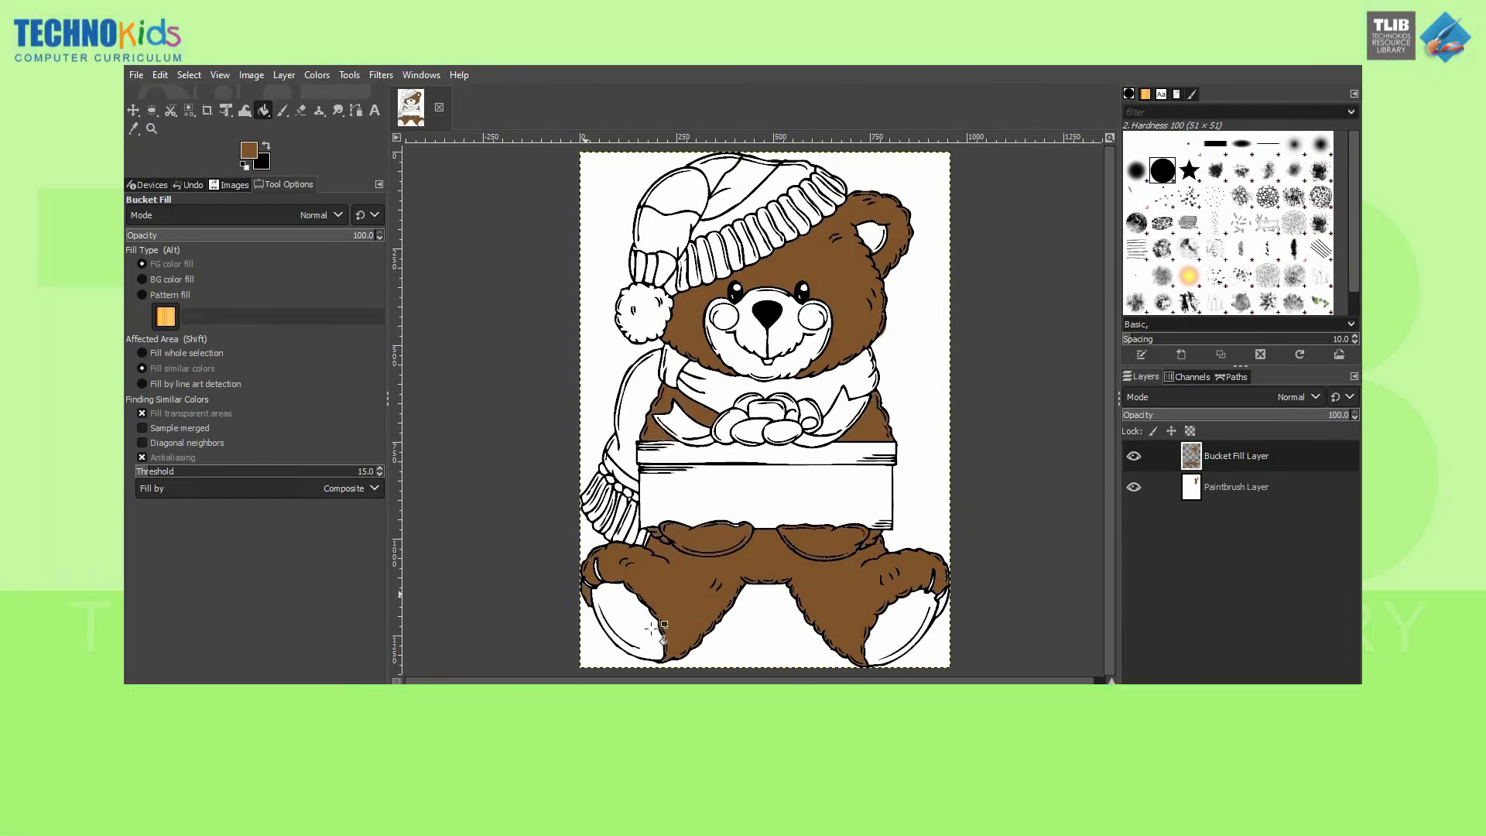
- Fill the small gaps along the upper edges of the bear's paws with brown
{"action": "left_click", "coordinate": [152, 129]}
{"action": "left_click", "coordinate": [161, 242]}
{"action": "left_click", "coordinate": [758, 515]}
{"action": "left_click", "coordinate": [758, 515]}
{"action": "left_click", "coordinate": [758, 515]}
{"action": "left_click", "coordinate": [264, 110]}
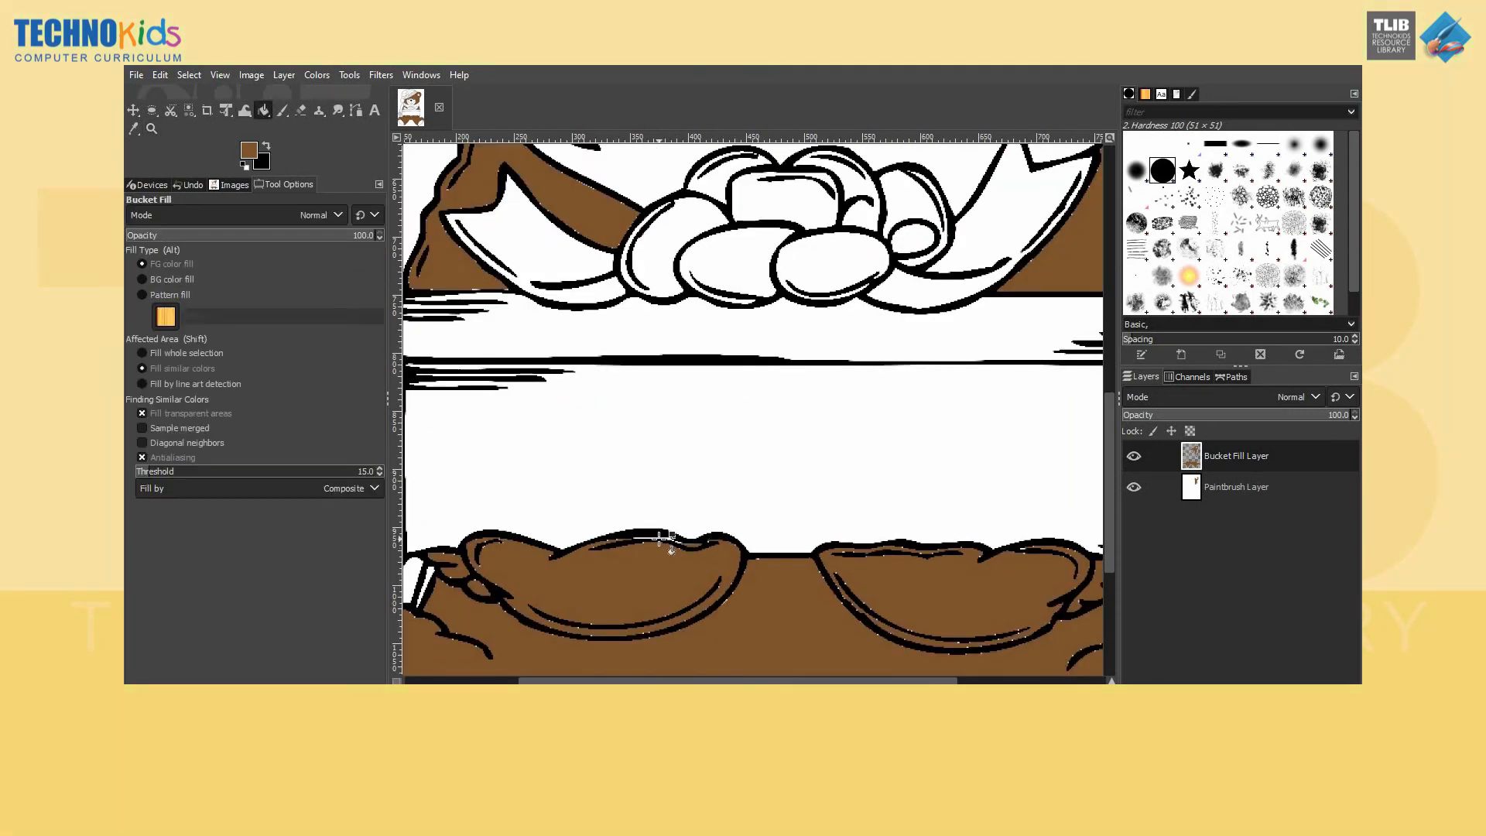
{"action": "key", "text": "z"}
{"action": "left_click", "coordinate": [631, 463]}
{"action": "left_click", "coordinate": [631, 463]}
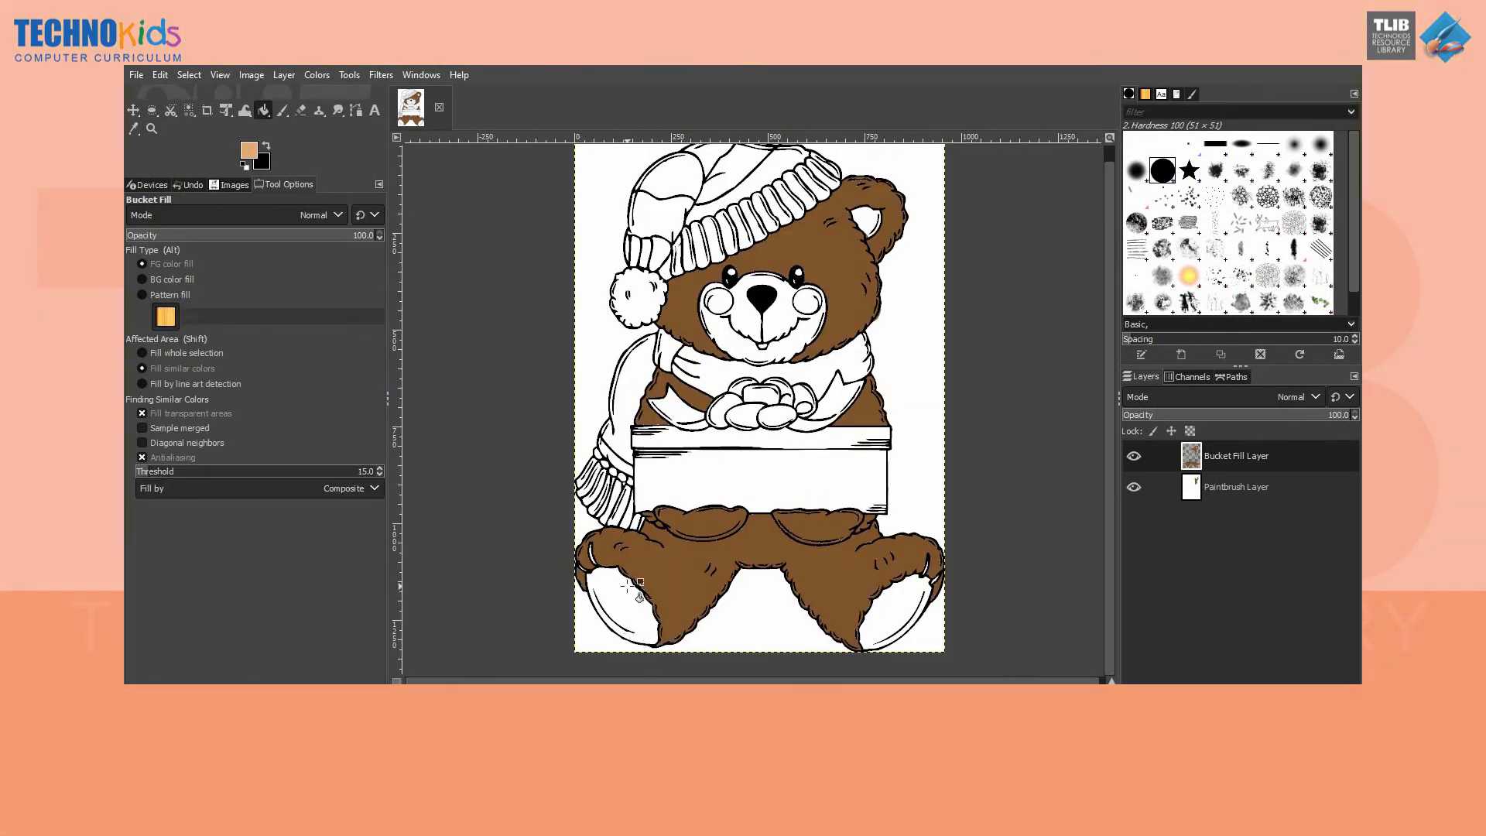
- Fill the foot pads, muzzle and inner ear with tan, and both cheeks with pink
{"action": "left_click", "coordinate": [627, 586]}
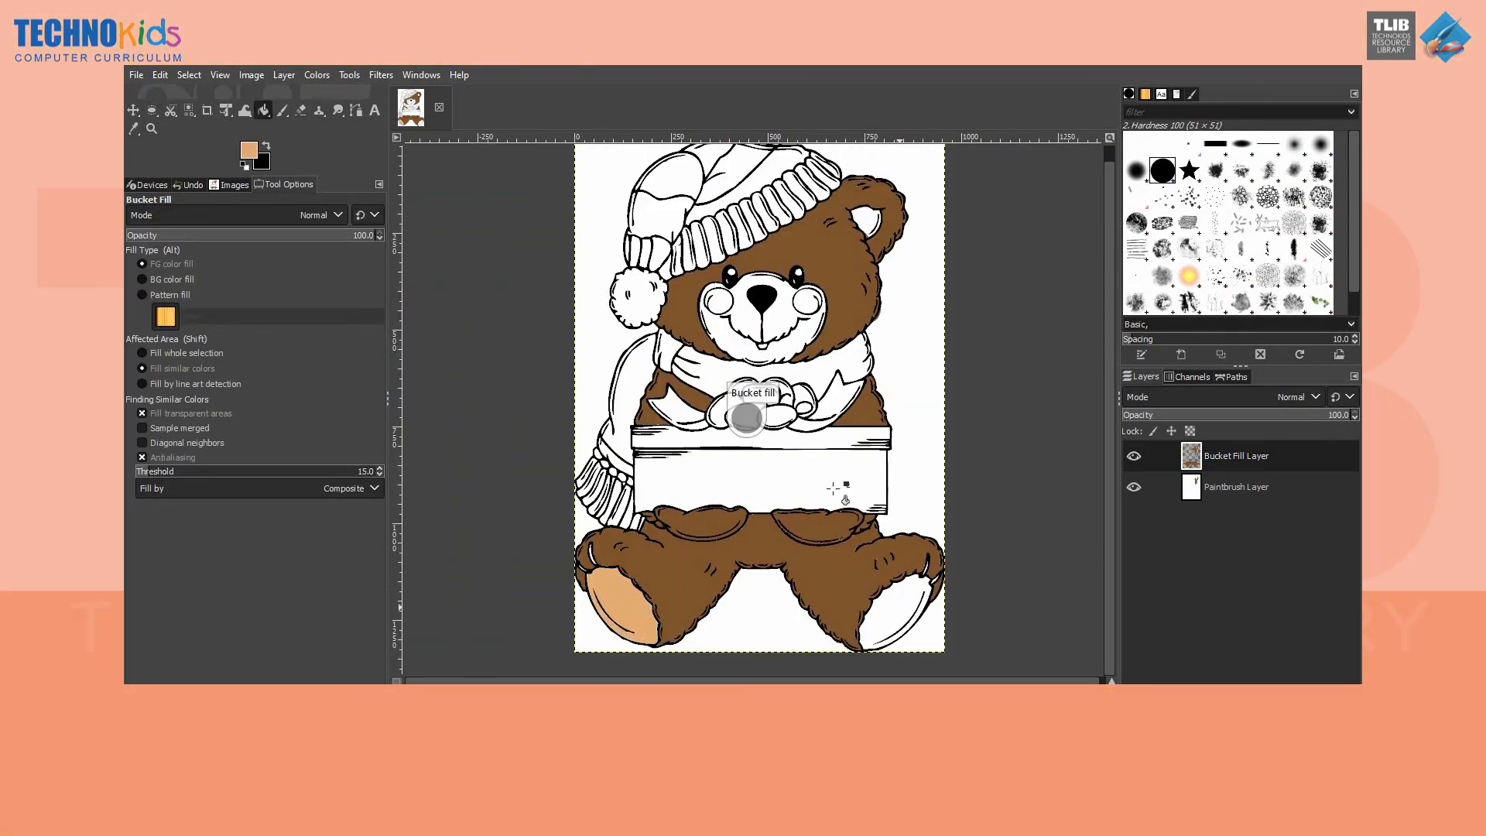
{"action": "left_click", "coordinate": [898, 612]}
{"action": "left_click", "coordinate": [777, 320]}
{"action": "left_click", "coordinate": [870, 218]}
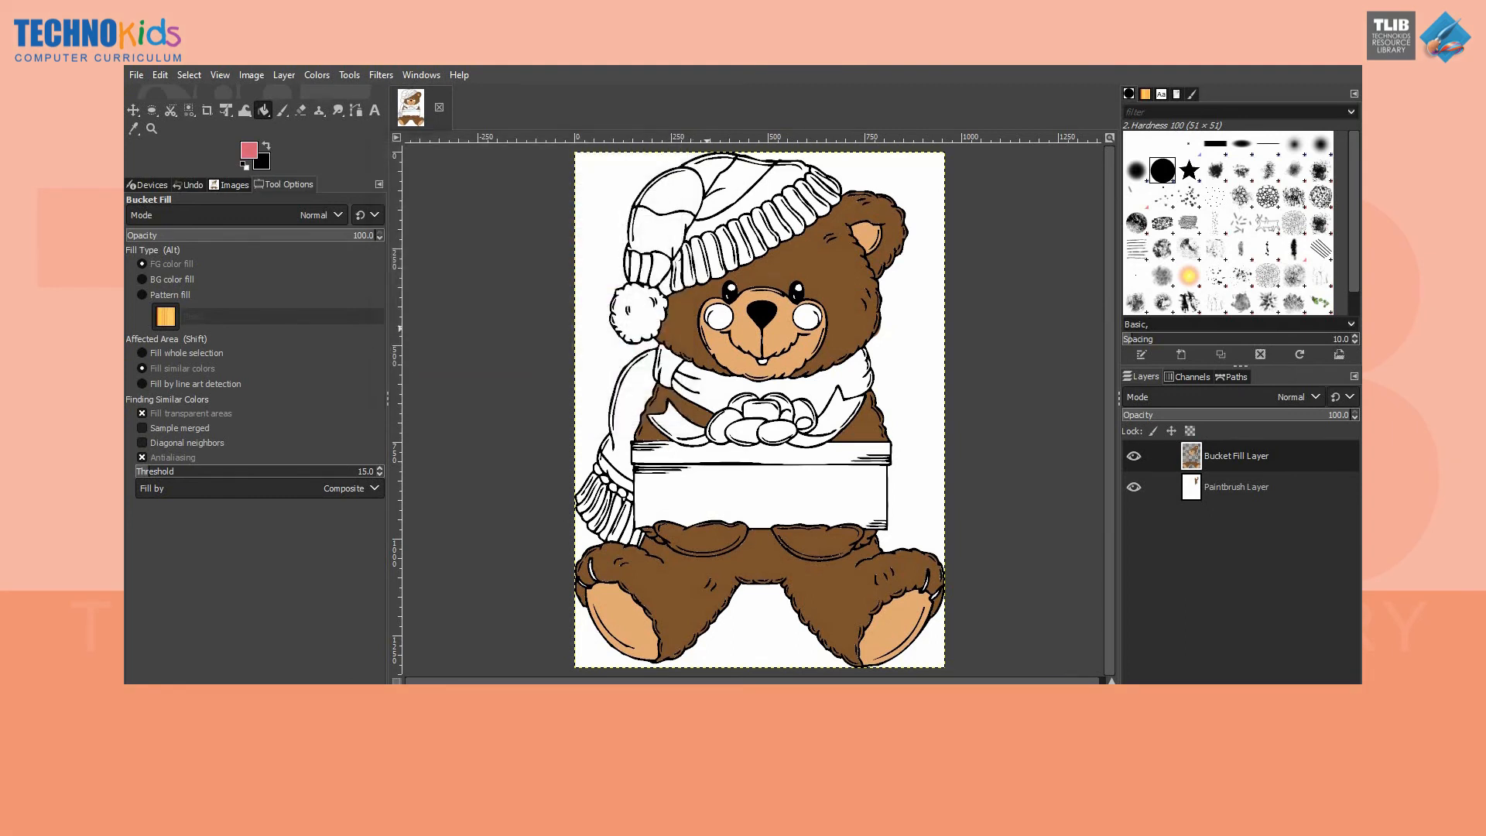
{"action": "left_click", "coordinate": [718, 317]}
{"action": "left_click", "coordinate": [807, 317]}
- Fill the gift box and its lid with teal
{"action": "left_click", "coordinate": [248, 150]}
{"action": "left_click", "coordinate": [511, 255]}
{"action": "left_click", "coordinate": [574, 404]}
{"action": "left_click", "coordinate": [726, 495]}
{"action": "left_click", "coordinate": [726, 450]}
- Fill all loops and ribbon tails of the bow on the gift box with yellow
{"action": "left_click", "coordinate": [248, 150]}
{"action": "left_click", "coordinate": [511, 317]}
{"action": "left_click", "coordinate": [574, 404]}
{"action": "left_click", "coordinate": [761, 410]}
{"action": "left_click", "coordinate": [777, 431]}
{"action": "left_click", "coordinate": [745, 432]}
{"action": "left_click", "coordinate": [722, 424]}
{"action": "left_click", "coordinate": [745, 399]}
{"action": "left_click", "coordinate": [778, 403]}
{"action": "left_click", "coordinate": [802, 411]}
{"action": "left_click", "coordinate": [804, 423]}
{"action": "left_click", "coordinate": [825, 426]}
{"action": "left_click", "coordinate": [667, 419]}
- Fill the scarf around the bear's neck and its hanging end with red
{"action": "left_click", "coordinate": [249, 151]}
{"action": "left_click", "coordinate": [511, 338]}
{"action": "left_click", "coordinate": [574, 403]}
{"action": "left_click", "coordinate": [842, 383]}
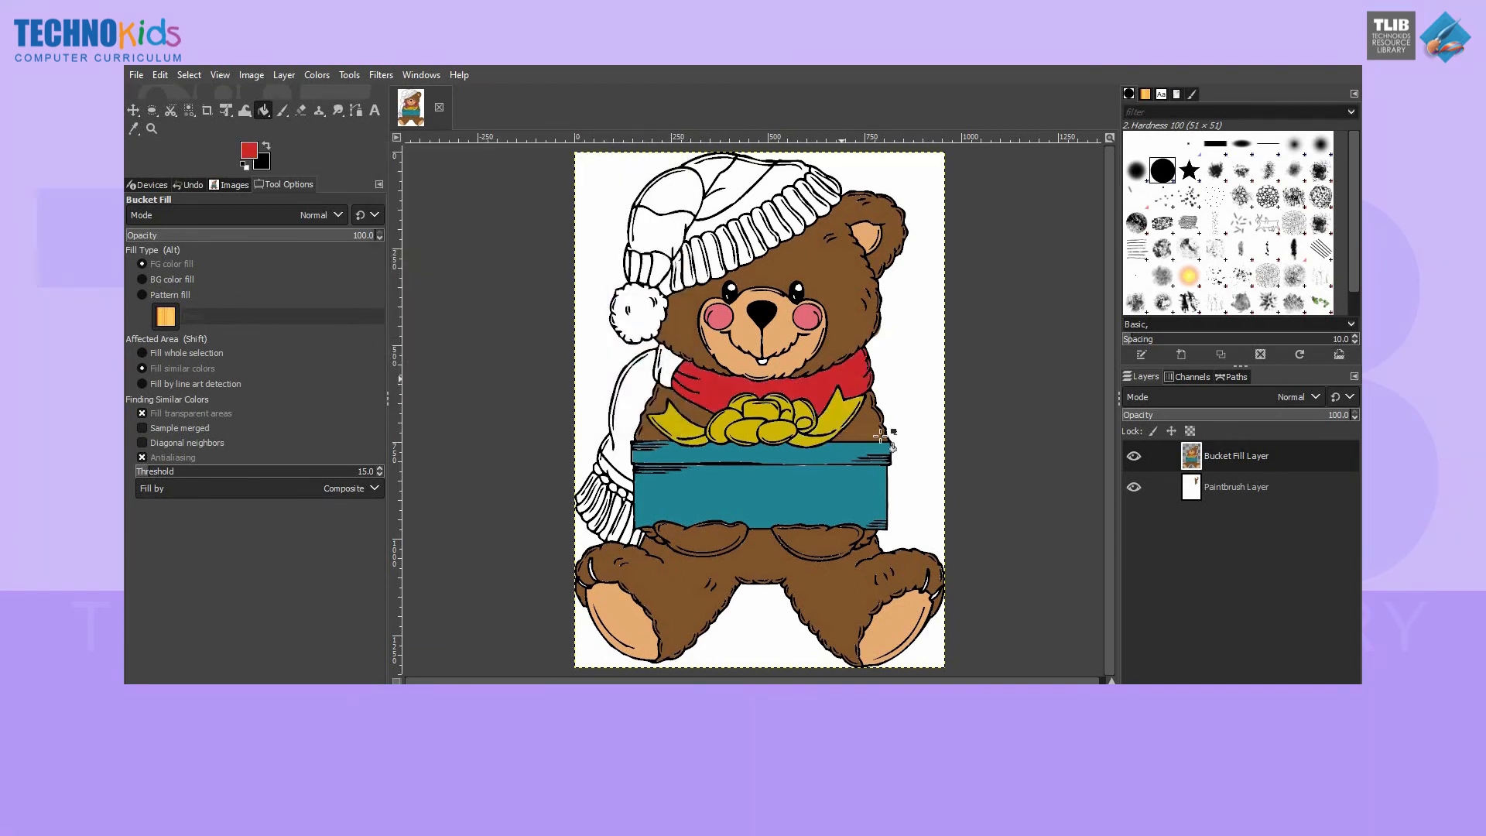
{"action": "left_click", "coordinate": [636, 404]}
- Fill the strands of the scarf's fringe with red
{"action": "left_click", "coordinate": [596, 469]}
{"action": "left_click", "coordinate": [606, 480]}
{"action": "left_click", "coordinate": [615, 485]}
{"action": "left_click", "coordinate": [624, 490]}
{"action": "left_click", "coordinate": [630, 495]}
{"action": "left_click", "coordinate": [585, 493]}
{"action": "left_click", "coordinate": [593, 507]}
{"action": "left_click", "coordinate": [601, 518]}
{"action": "left_click", "coordinate": [611, 527]}
{"action": "left_click", "coordinate": [624, 526]}
{"action": "left_click", "coordinate": [613, 519]}
{"action": "left_click", "coordinate": [623, 532]}
{"action": "left_click", "coordinate": [634, 538]}
{"action": "left_click", "coordinate": [644, 542]}
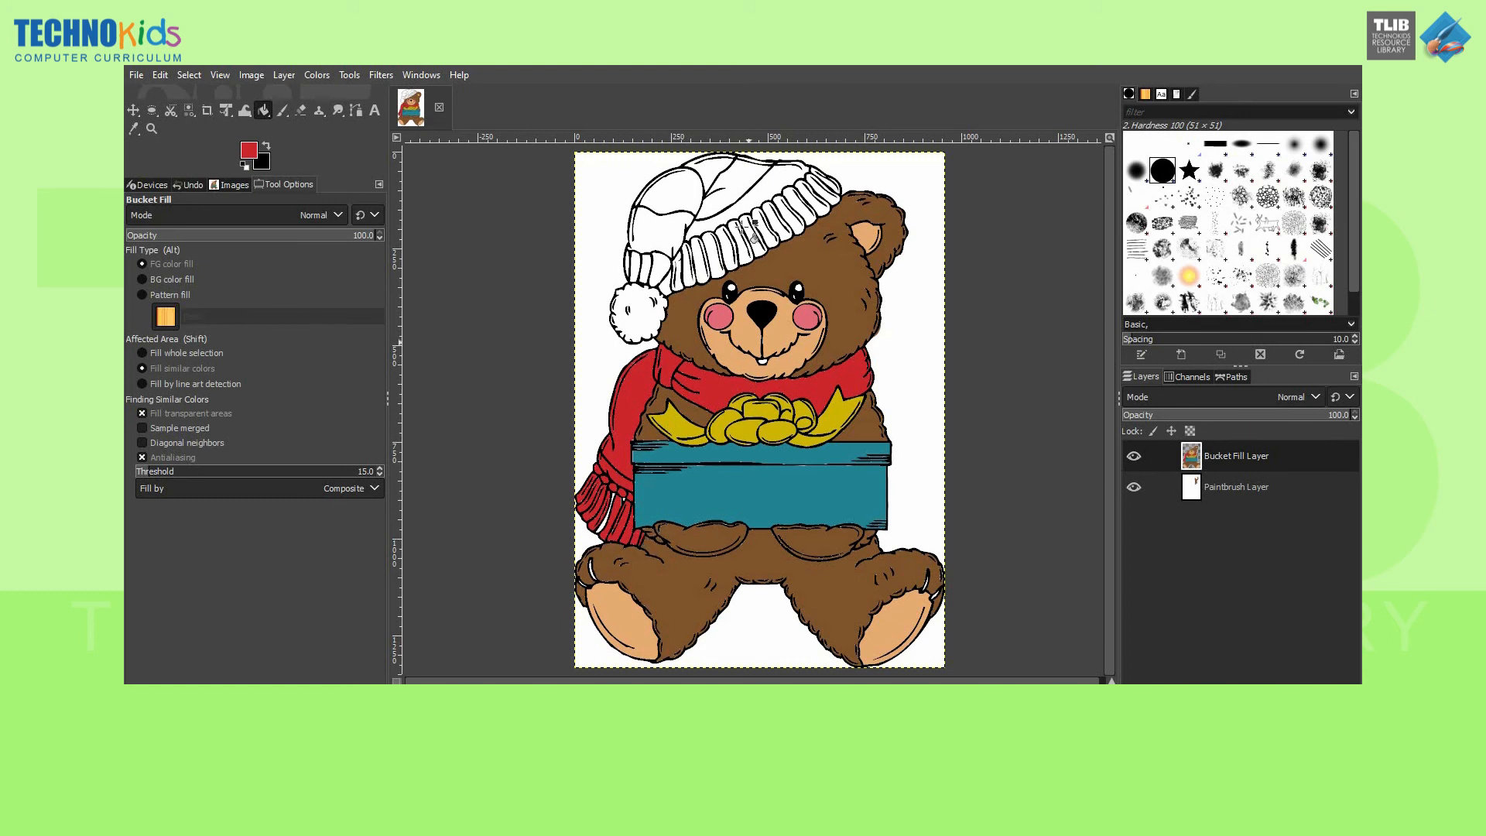
- Fill the body sections of the hat and the first ribs of its cuff near the ear with red
{"action": "left_click", "coordinate": [668, 226]}
{"action": "left_click", "coordinate": [635, 265]}
{"action": "left_click", "coordinate": [628, 260]}
{"action": "left_click", "coordinate": [763, 188]}
{"action": "left_click", "coordinate": [735, 180]}
{"action": "left_click", "coordinate": [709, 163]}
{"action": "left_click", "coordinate": [755, 161]}
{"action": "left_click", "coordinate": [830, 185]}
{"action": "left_click", "coordinate": [824, 198]}
{"action": "left_click", "coordinate": [815, 206]}
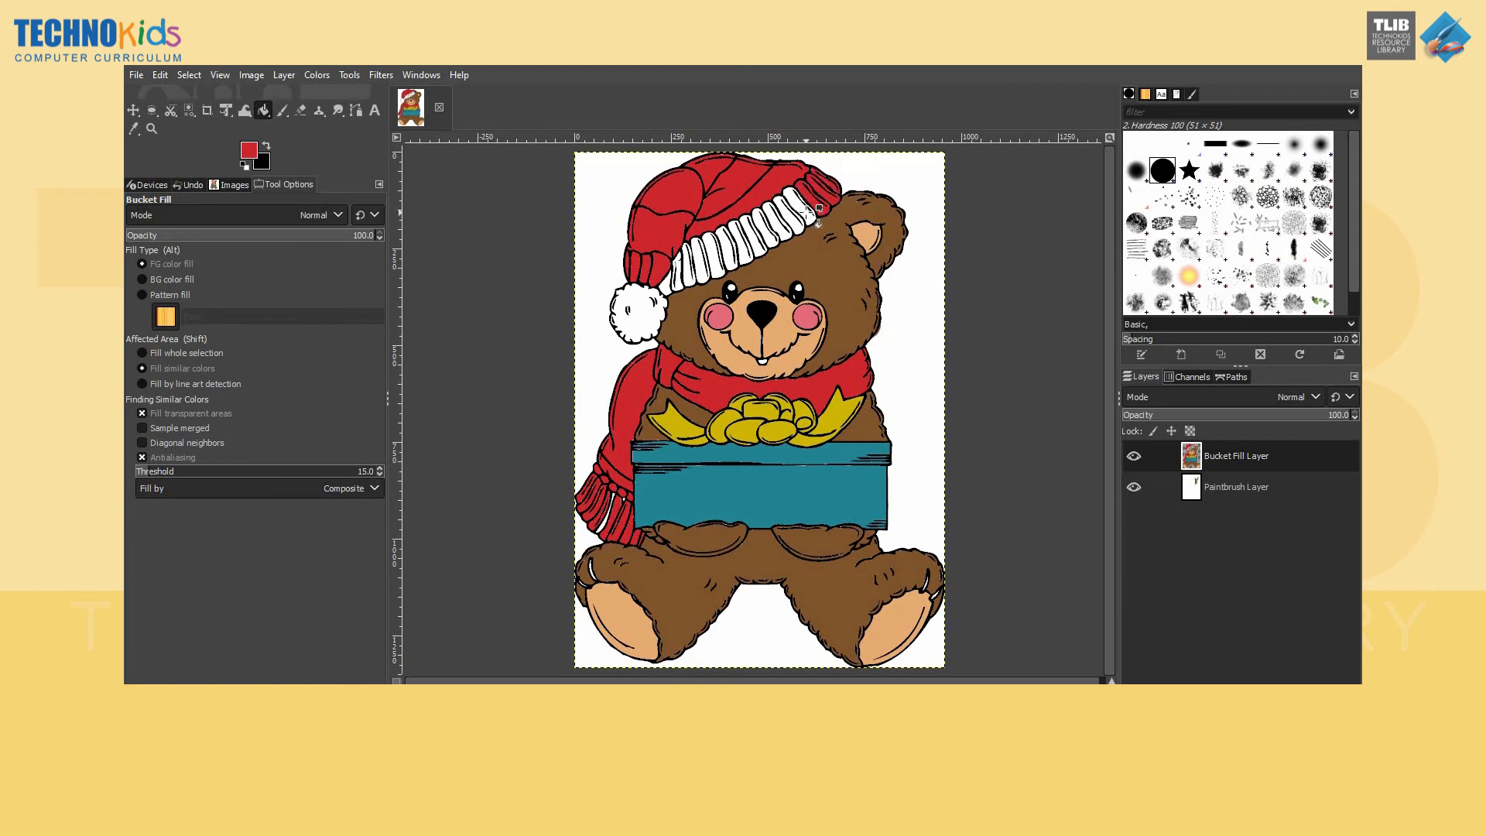
- Fill the remaining white ribs of the hat's cuff with red
{"action": "left_click", "coordinate": [804, 217]}
{"action": "left_click", "coordinate": [793, 222]}
{"action": "left_click", "coordinate": [781, 228]}
{"action": "left_click", "coordinate": [768, 235]}
{"action": "left_click", "coordinate": [755, 242]}
{"action": "left_click", "coordinate": [742, 249]}
{"action": "left_click", "coordinate": [729, 258]}
{"action": "left_click", "coordinate": [719, 264]}
{"action": "left_click", "coordinate": [699, 272]}
{"action": "left_click", "coordinate": [684, 277]}
{"action": "left_click", "coordinate": [675, 281]}
{"action": "left_click", "coordinate": [666, 287]}
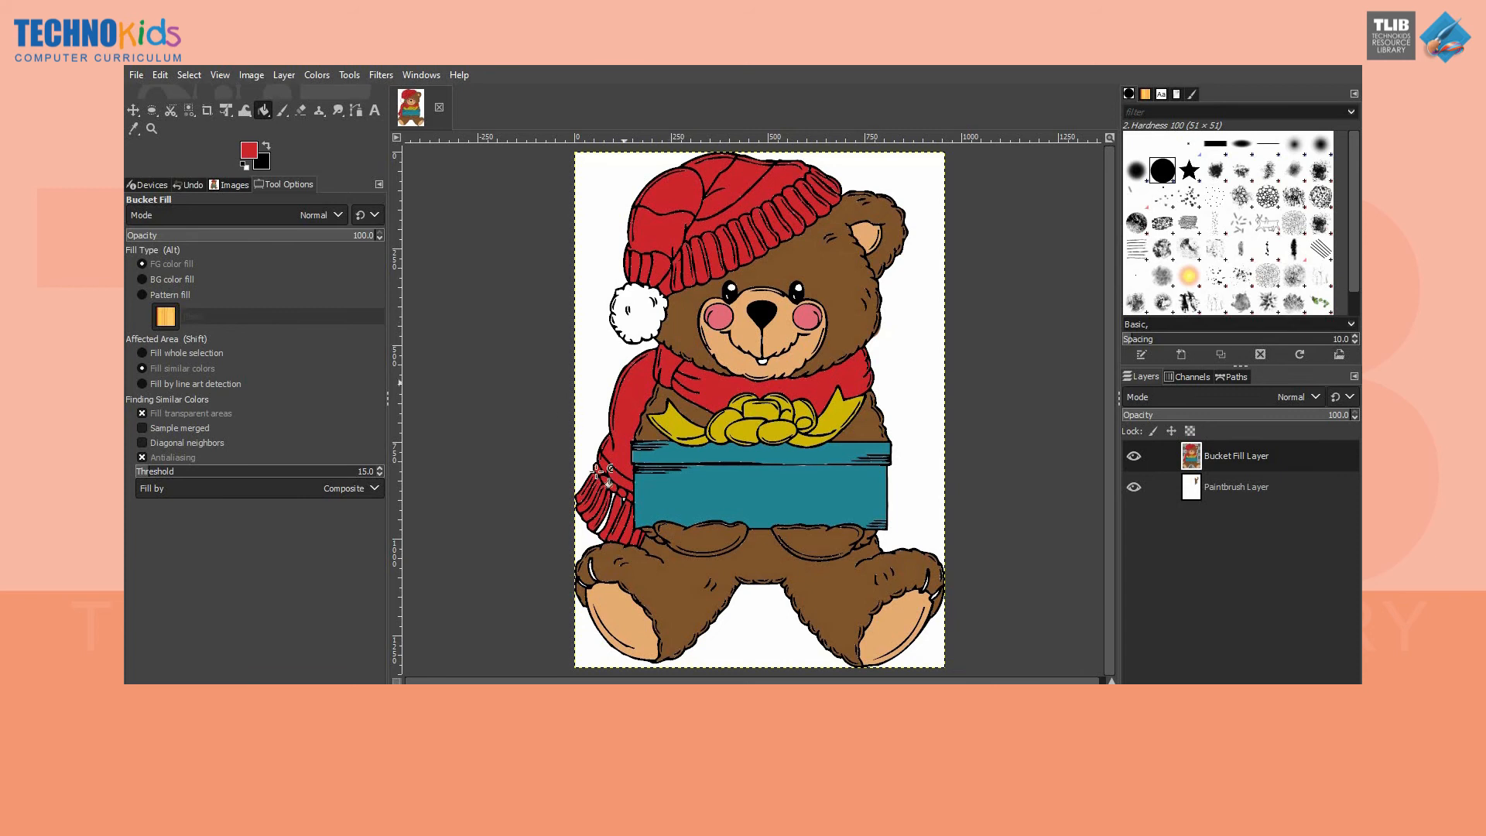
- Fill the hat's pompom with light gray
{"action": "left_click", "coordinate": [249, 149]}
{"action": "left_click", "coordinate": [626, 357]}
{"action": "left_click", "coordinate": [574, 398]}
{"action": "left_click", "coordinate": [624, 325]}
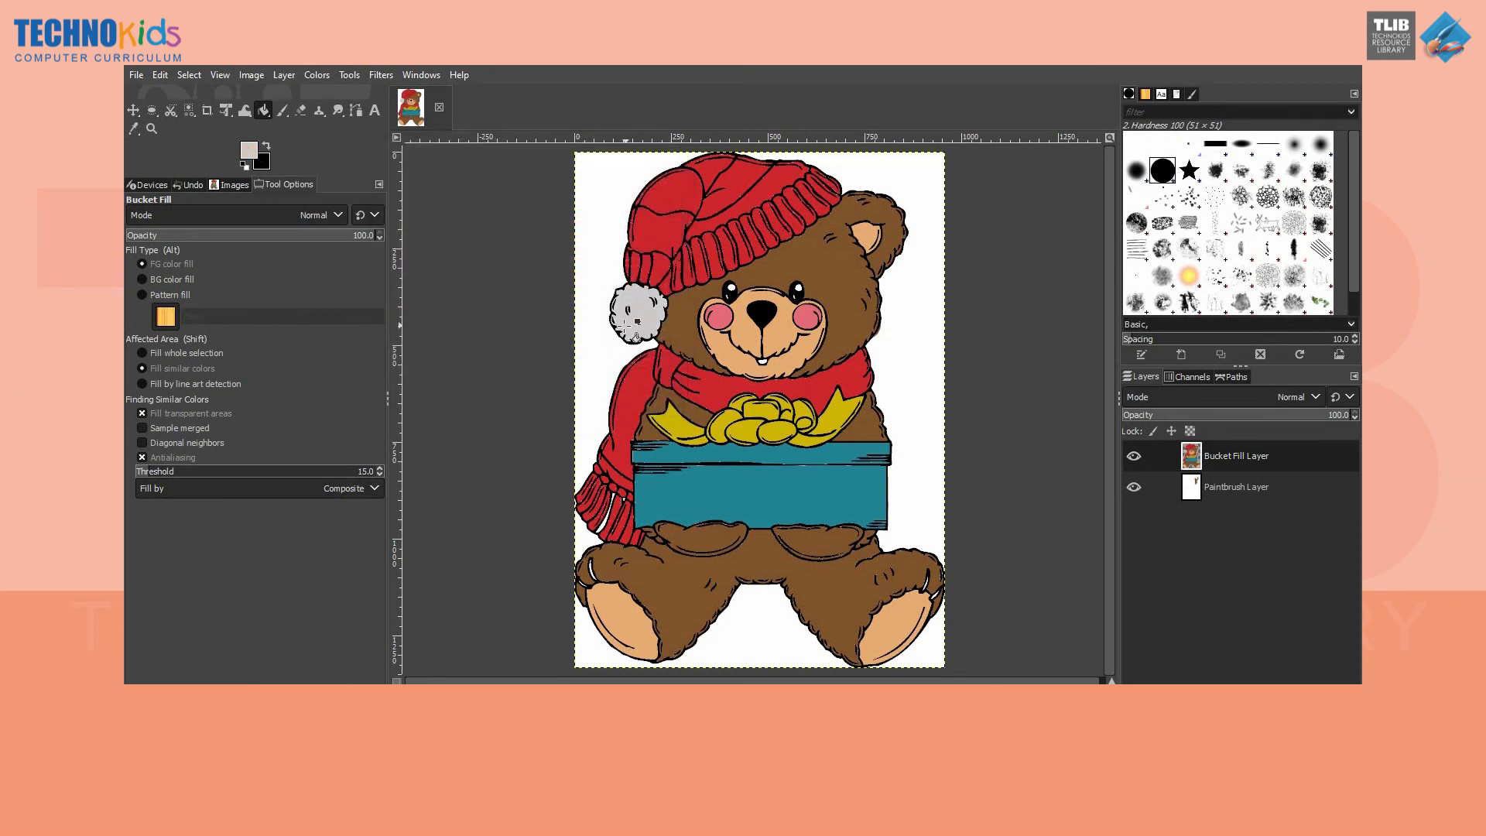
- Set the foreground color to brown and undo a trial fill on the bear's foot
{"action": "left_click", "coordinate": [249, 151]}
{"action": "left_click", "coordinate": [667, 349]}
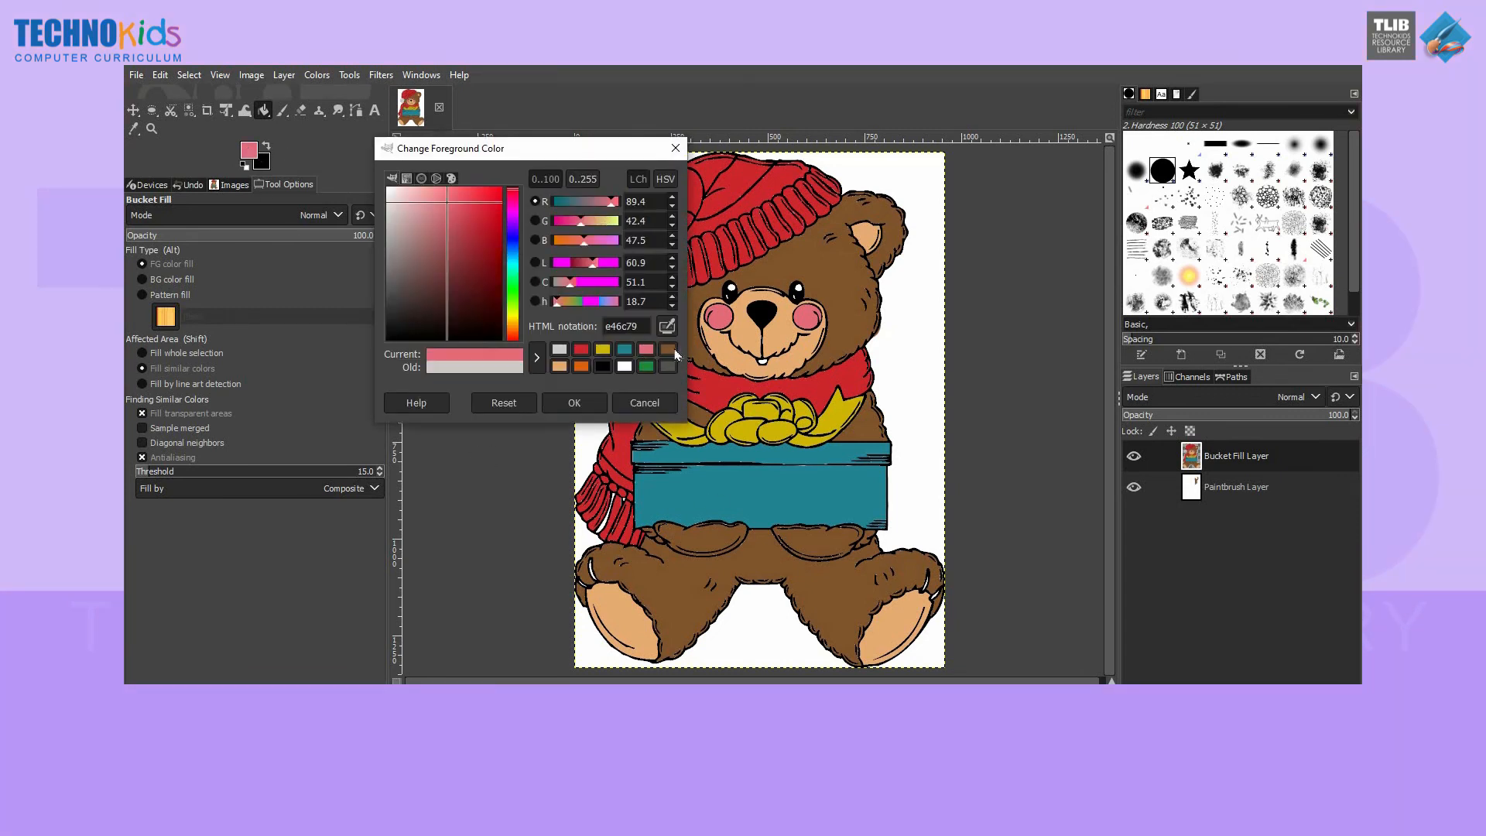
{"action": "left_click", "coordinate": [574, 403]}
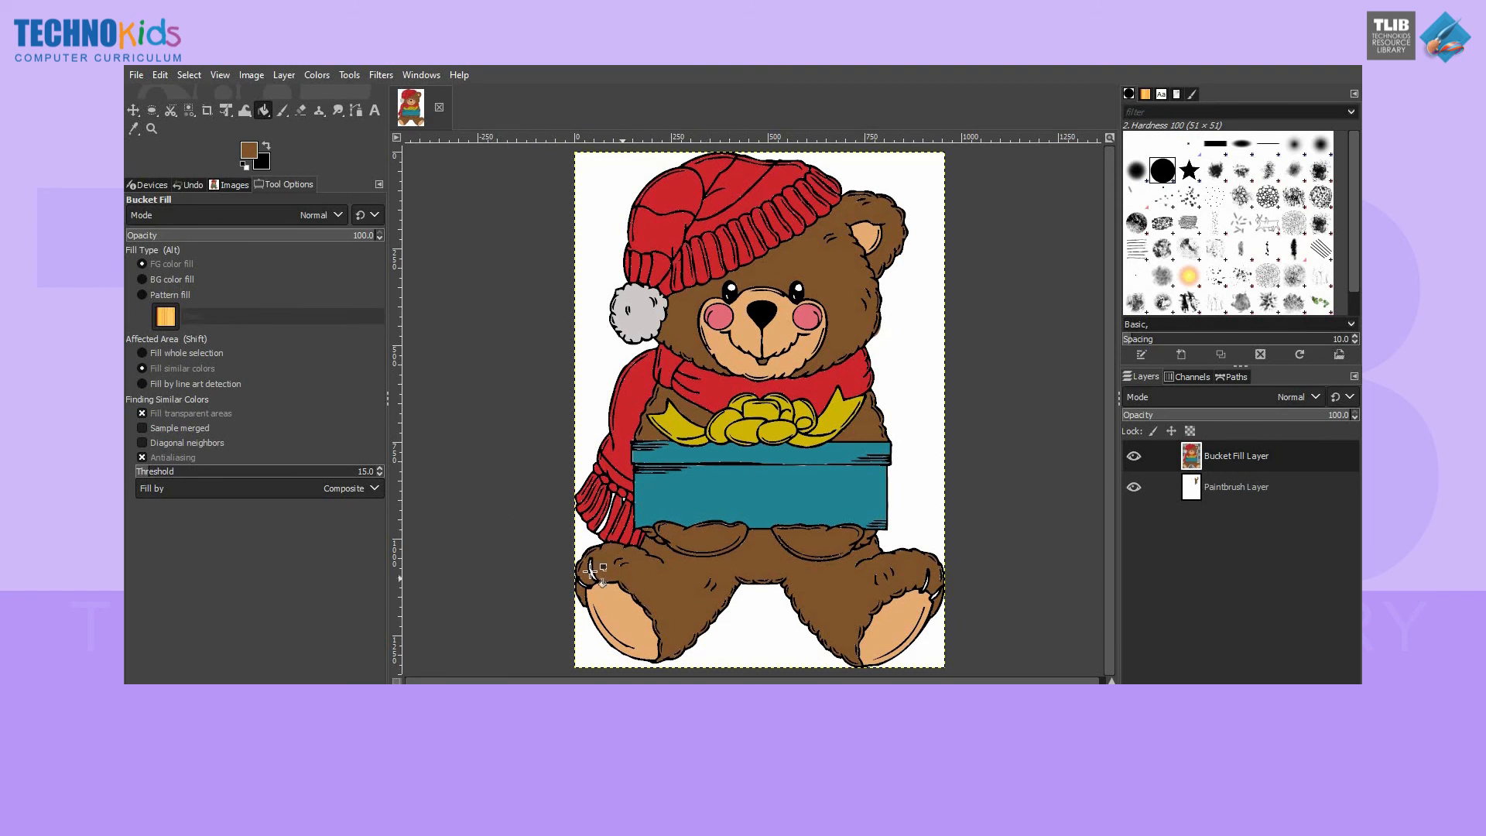
{"action": "left_click", "coordinate": [599, 598]}
{"action": "key", "text": "ctrl+z"}
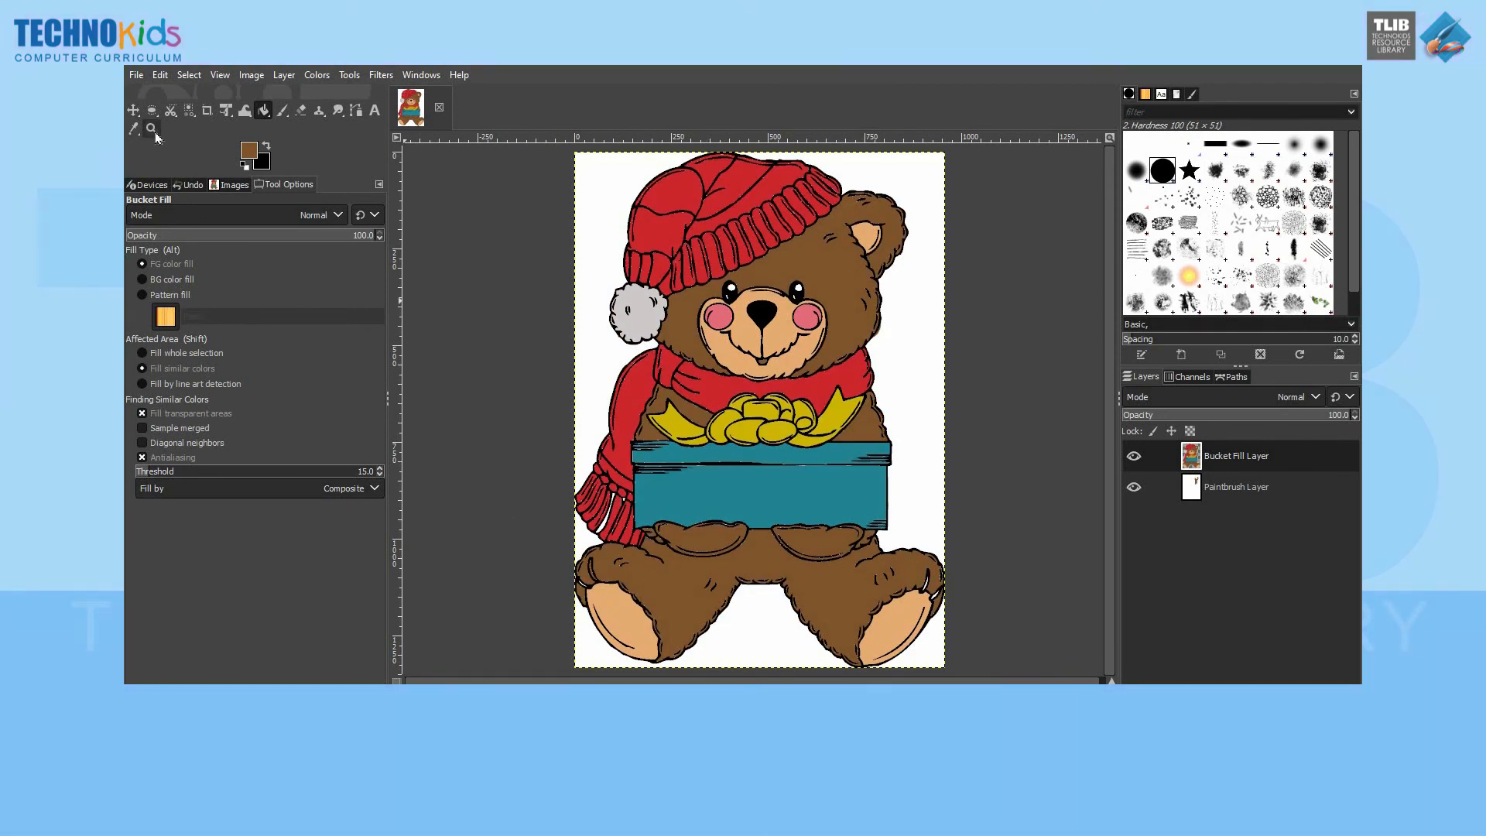
- Fill the remaining small gaps at the outer edges of the bear's feet with brown
{"action": "left_click", "coordinate": [151, 128]}
{"action": "left_click", "coordinate": [142, 241]}
{"action": "left_click", "coordinate": [610, 564]}
{"action": "left_click", "coordinate": [610, 564]}
{"action": "left_click", "coordinate": [610, 564]}
{"action": "left_click_drag", "start_coordinate": [1109, 457], "coordinate": [1109, 526]}
{"action": "left_click", "coordinate": [263, 110]}
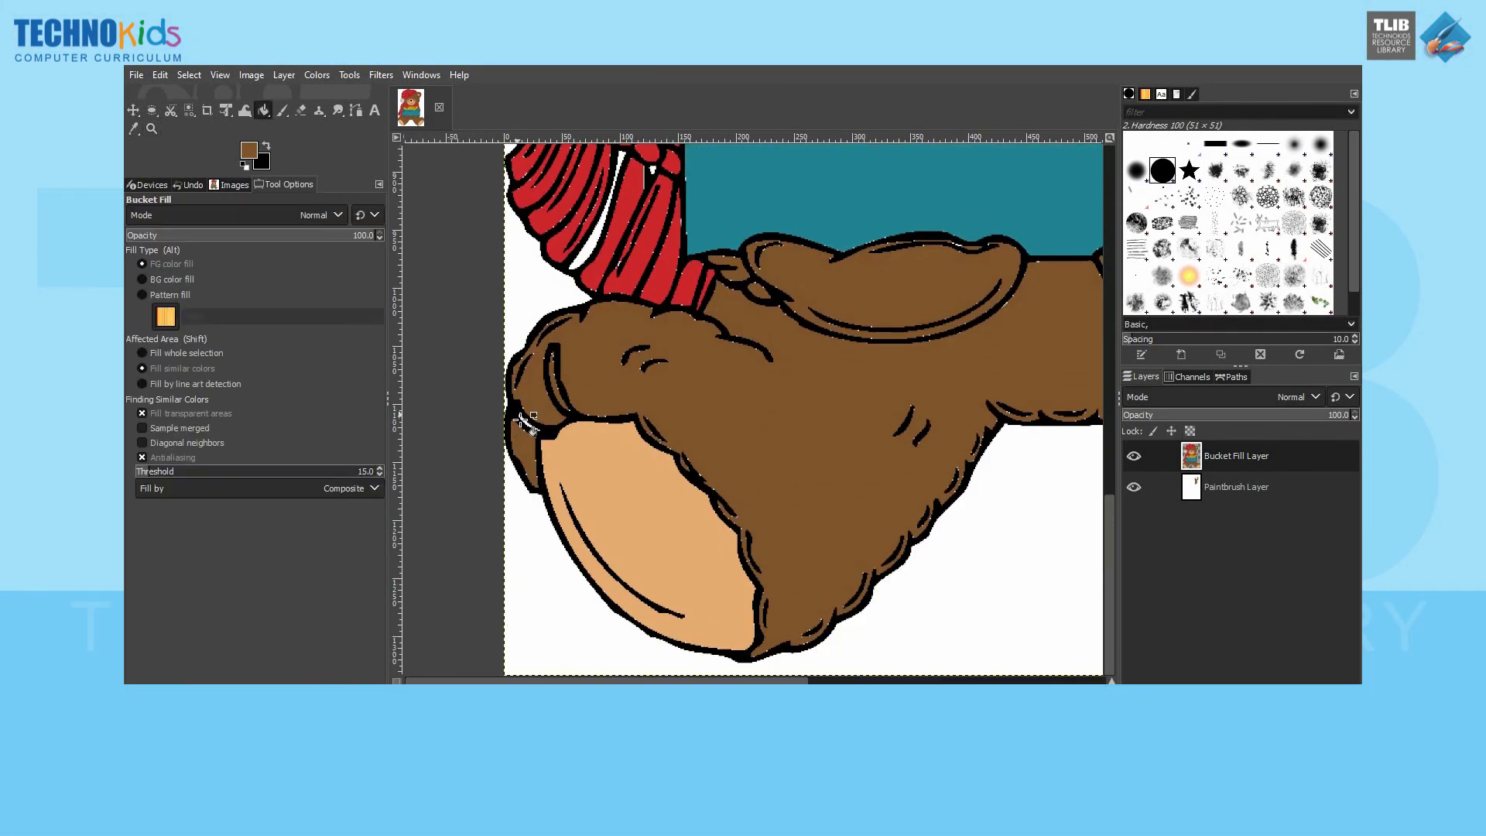
{"action": "left_click_drag", "start_coordinate": [617, 680], "coordinate": [967, 681]}
{"action": "left_click", "coordinate": [1047, 419]}
{"action": "left_click", "coordinate": [1073, 464]}
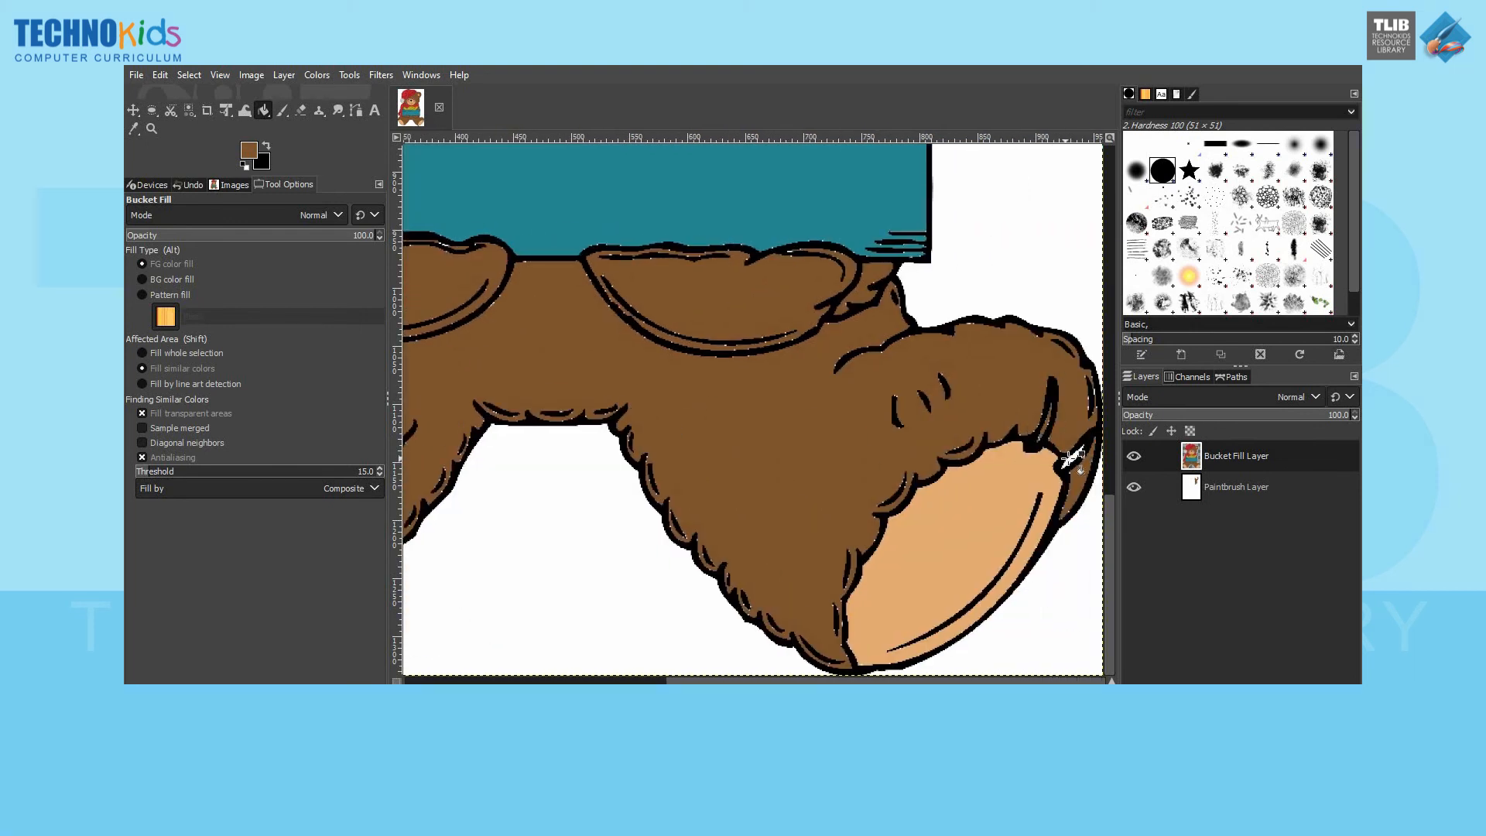